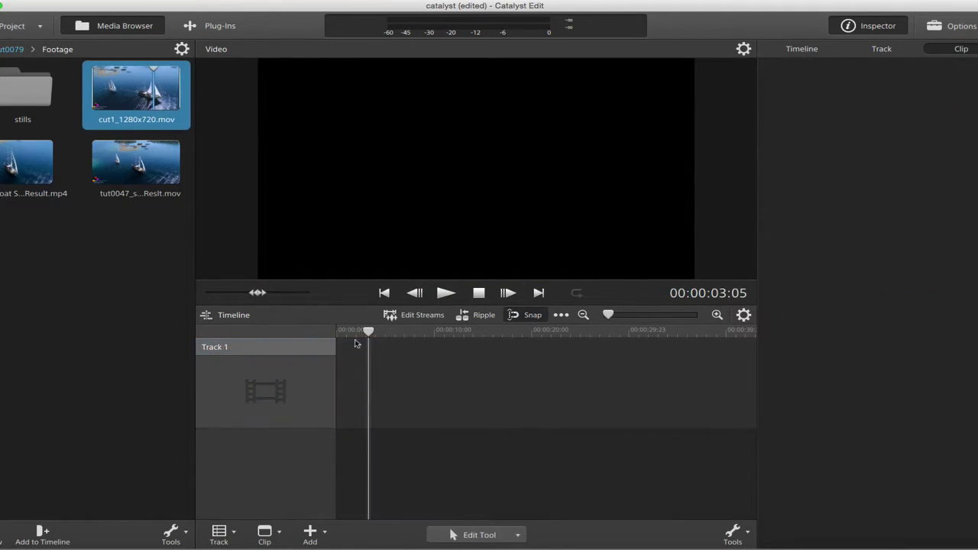
Place cut1_1280x720.mov at the start of Track 1 and add a Checkerboard generator directly after it
drag(355, 344, 382, 390)
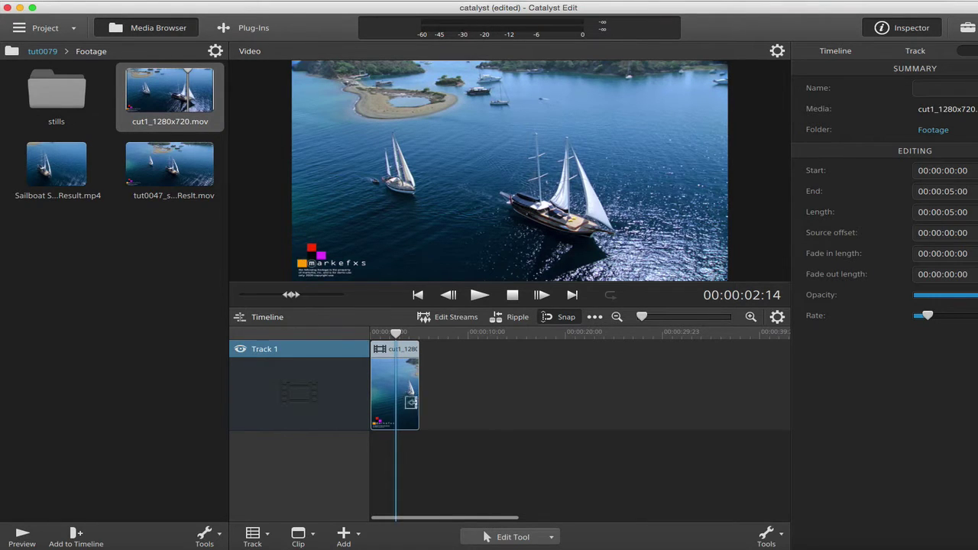
click(257, 32)
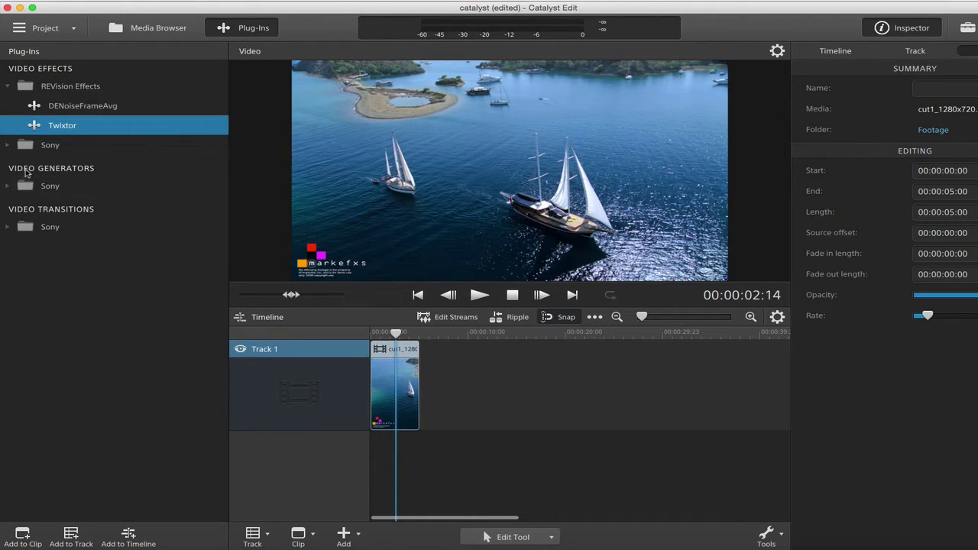
click(7, 187)
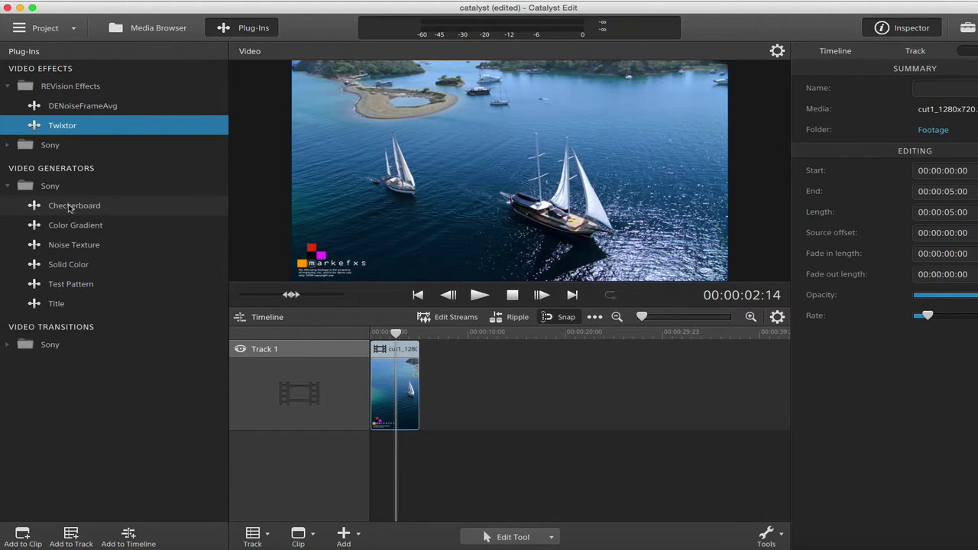
click(70, 209)
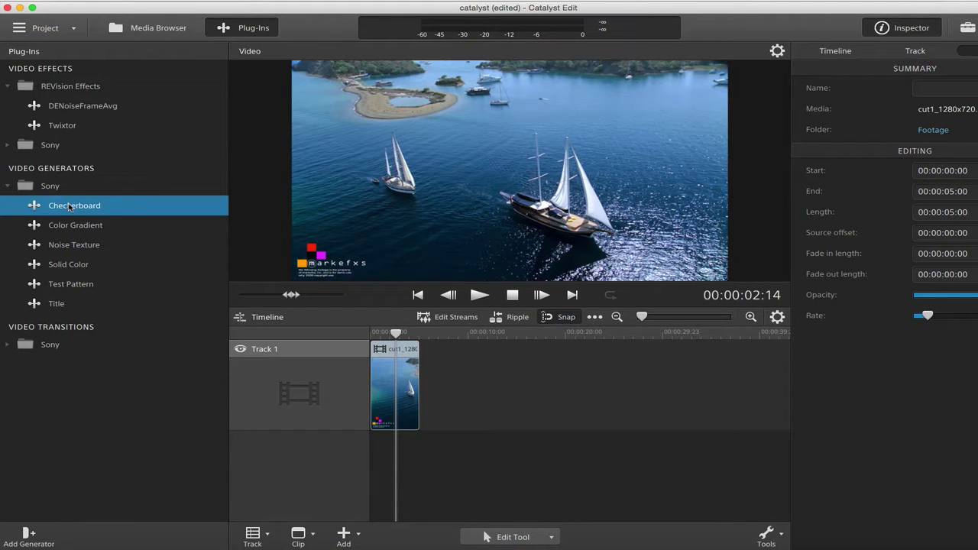
drag(69, 208, 447, 413)
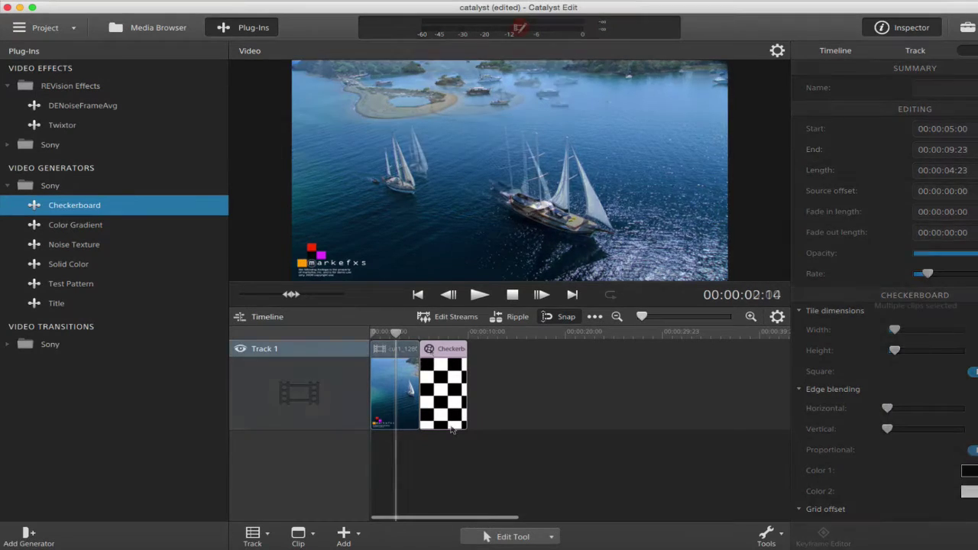
Create a nested timeline from both the boat clip and the Checkerboard on Track 1
key(Home)
key(super+a)
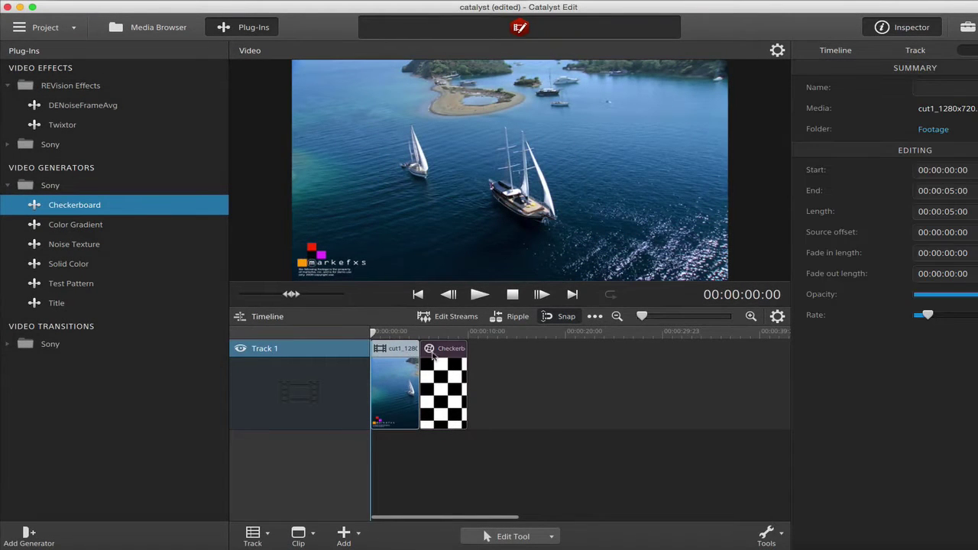
click(151, 1)
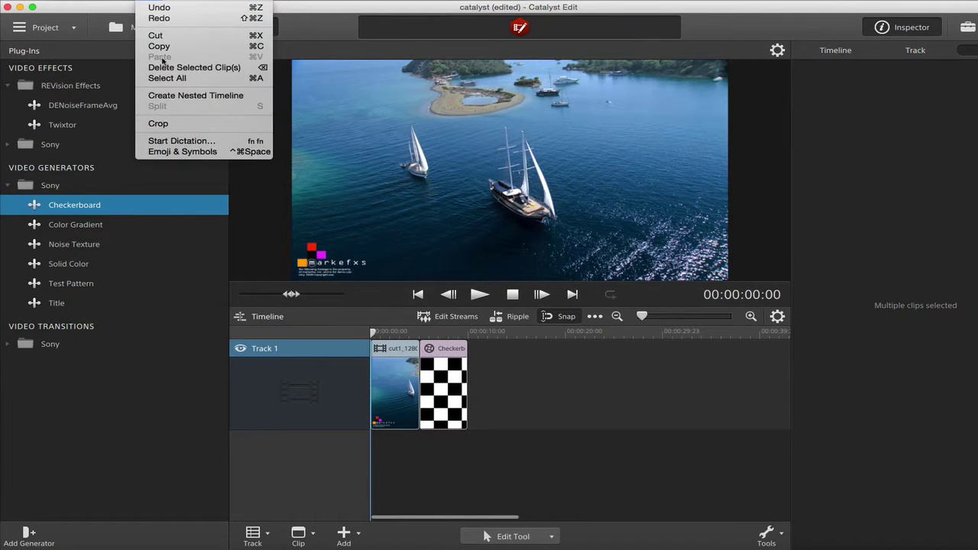
click(169, 97)
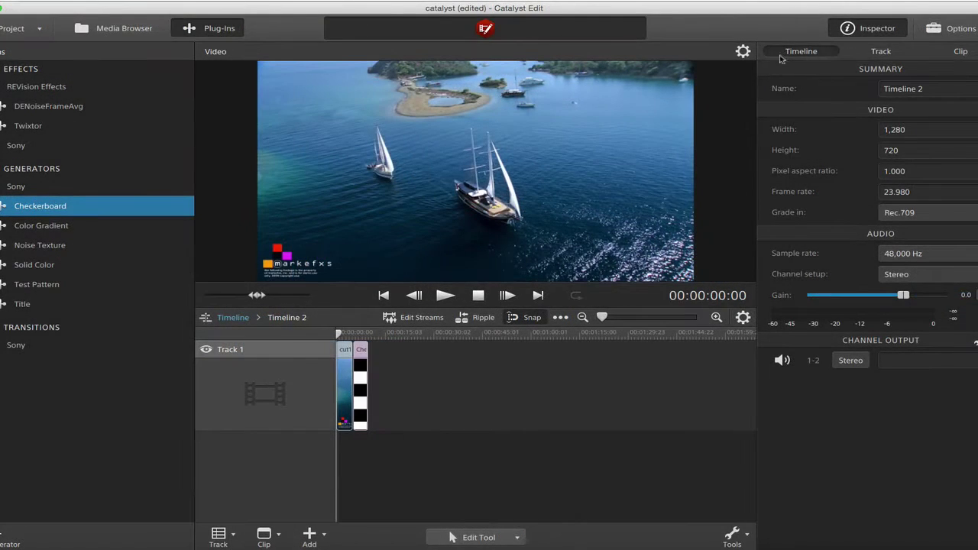
Rename the nested timeline as "Extended clip" and return to the main timeline
click(934, 88)
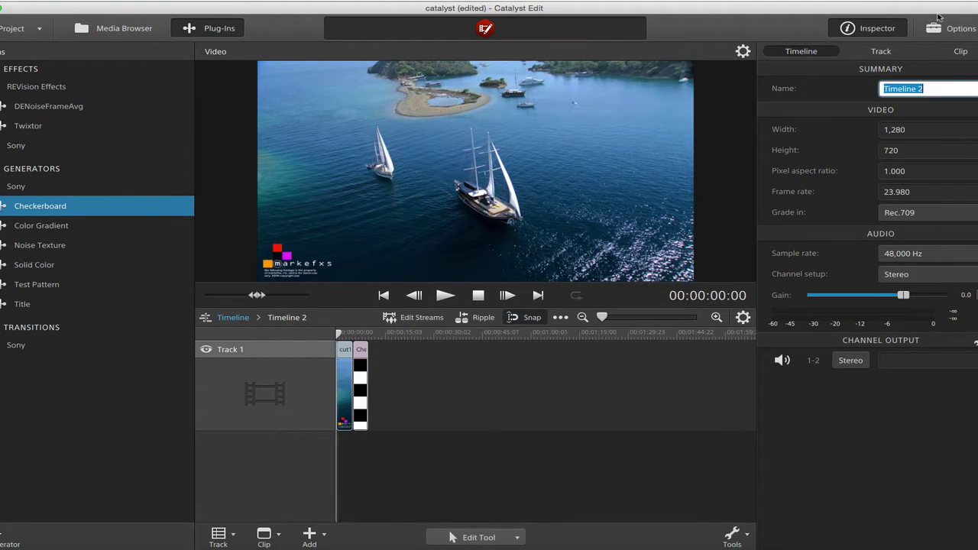
text(Extended clip)
key(Return)
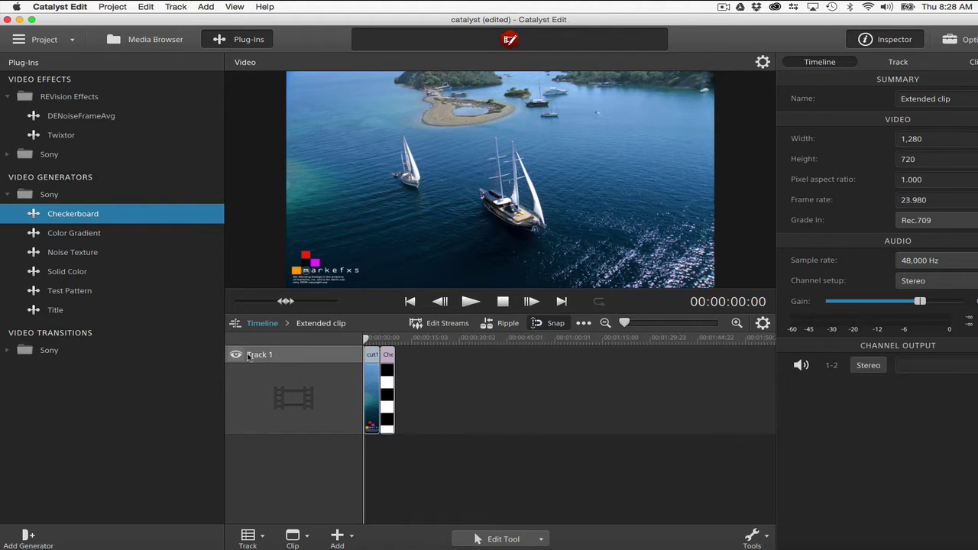
click(262, 323)
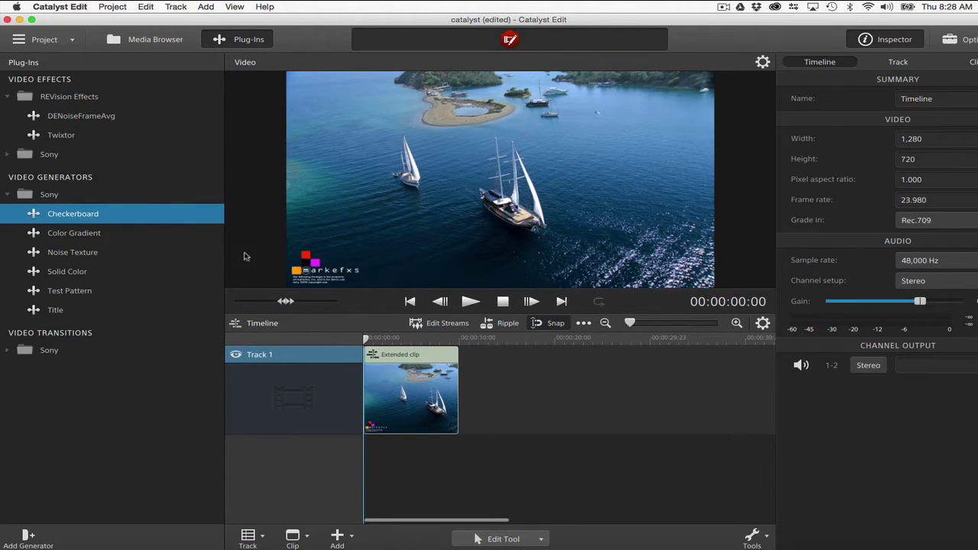
Apply the REVision Effects Twixtor effect to the Extended clip on Track 1
click(258, 44)
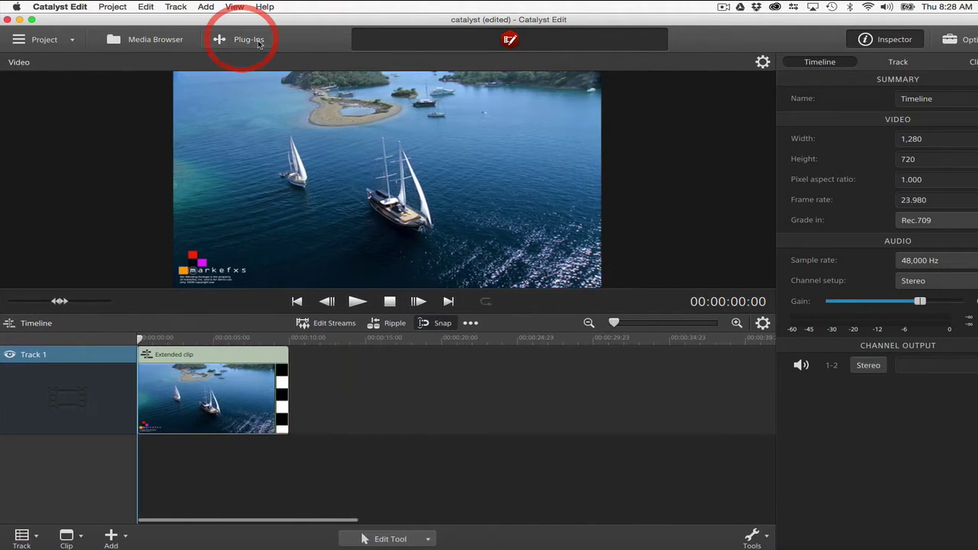
click(258, 43)
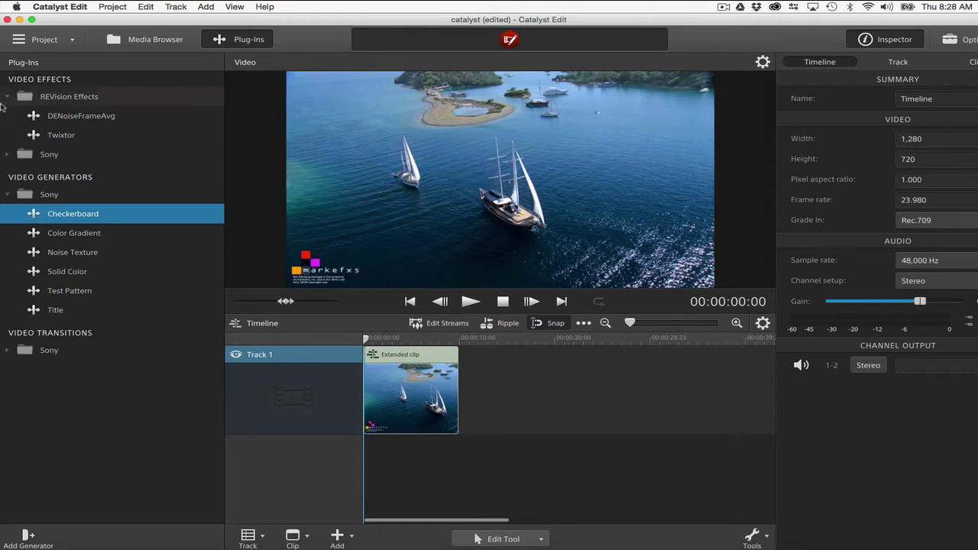
click(55, 136)
click(55, 136)
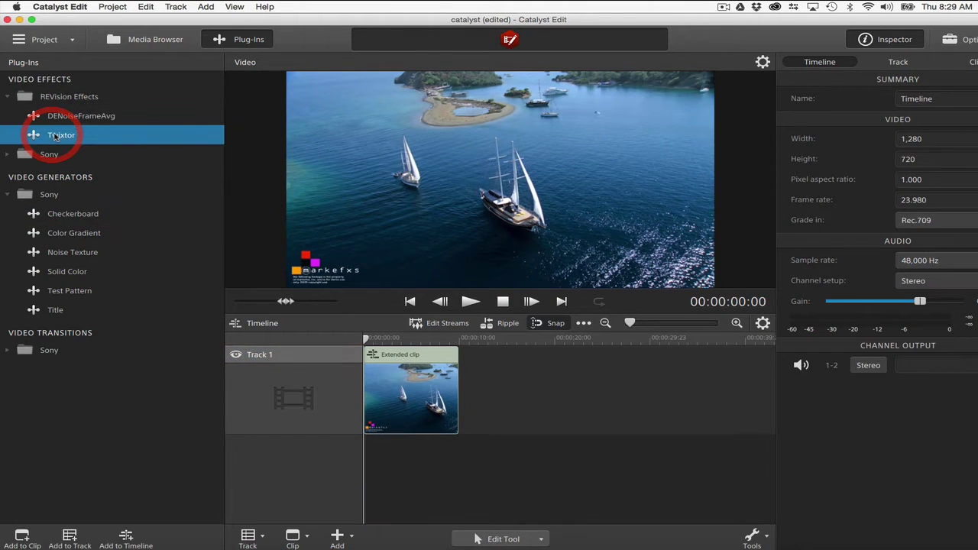
drag(55, 136, 389, 393)
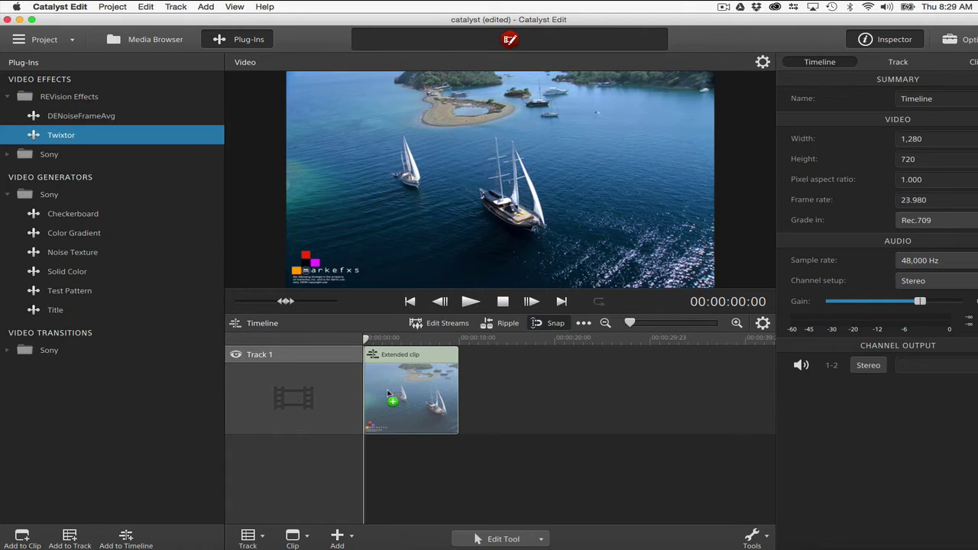
drag(387, 393, 386, 399)
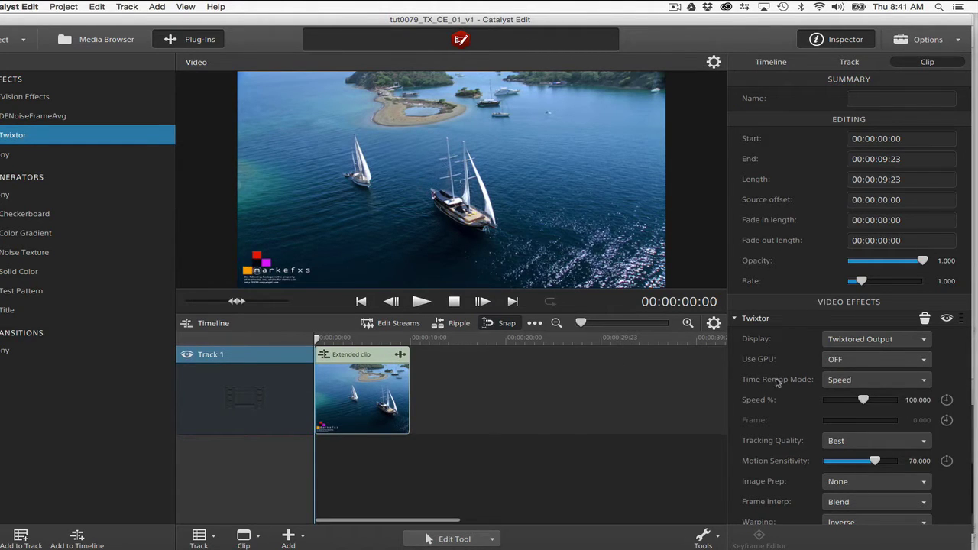
Set Twixtor's Speed % to 50 in Speed time remap mode and play back the slowed clip
click(864, 380)
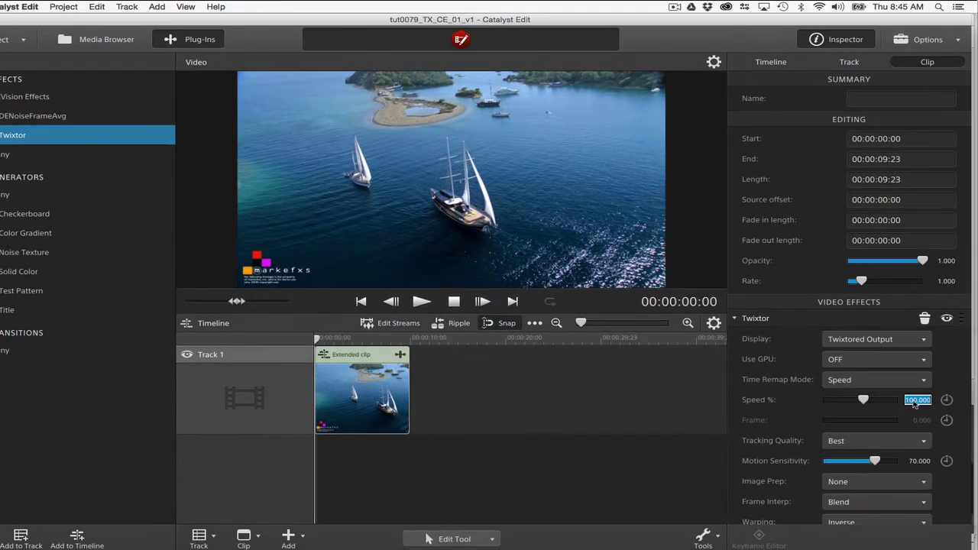
text(50)
key(Return)
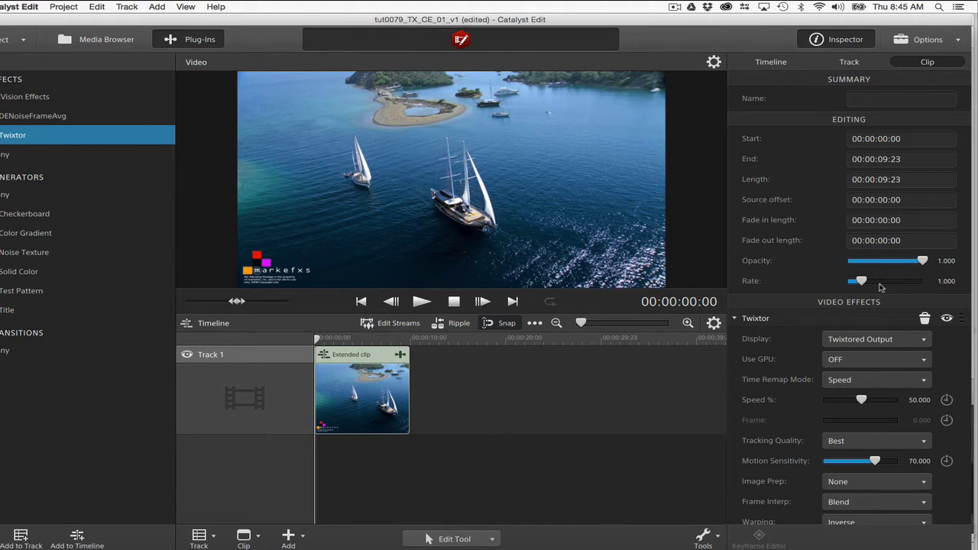
click(865, 343)
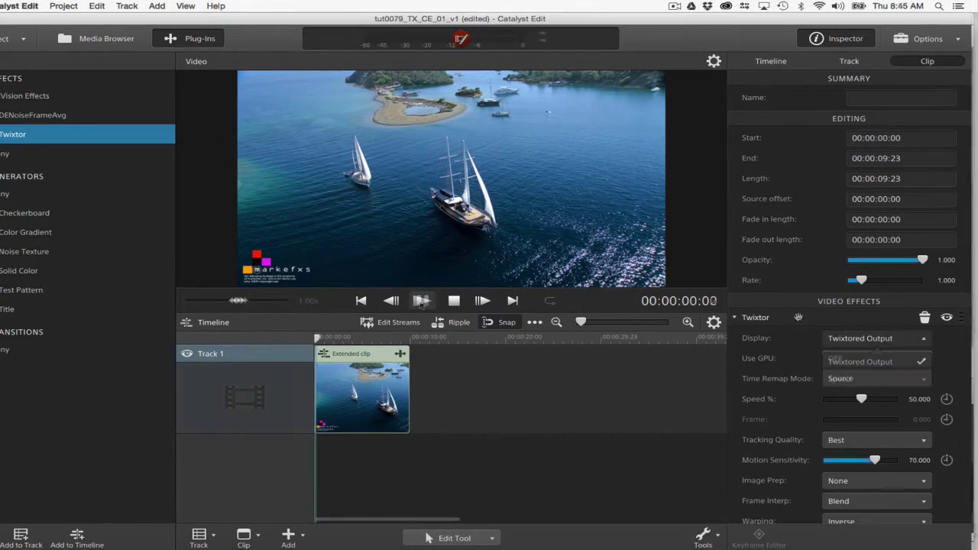
key(space)
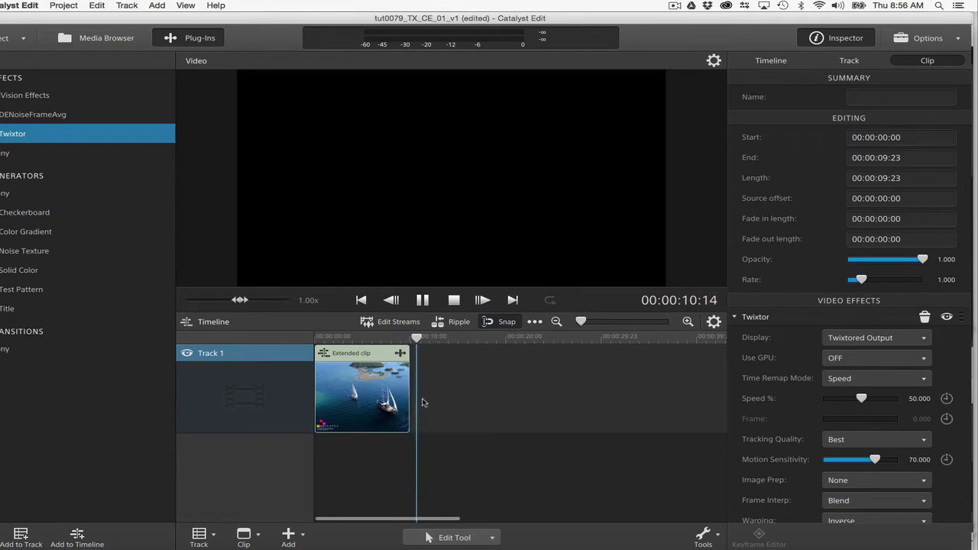
Lengthen the Checkerboard inside the Extended clip's nested timeline to about 00:00:11:12, and return to the main timeline
click(221, 474)
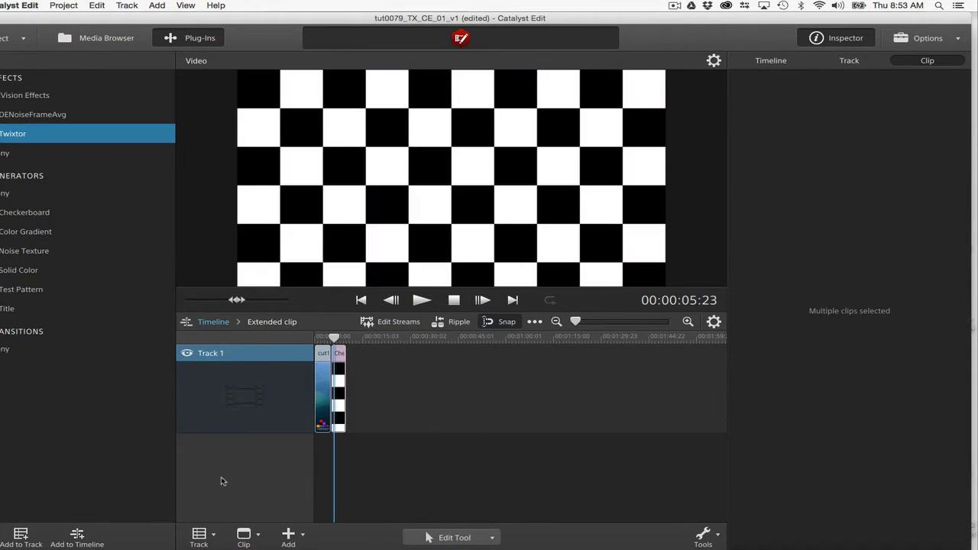
drag(345, 383, 367, 382)
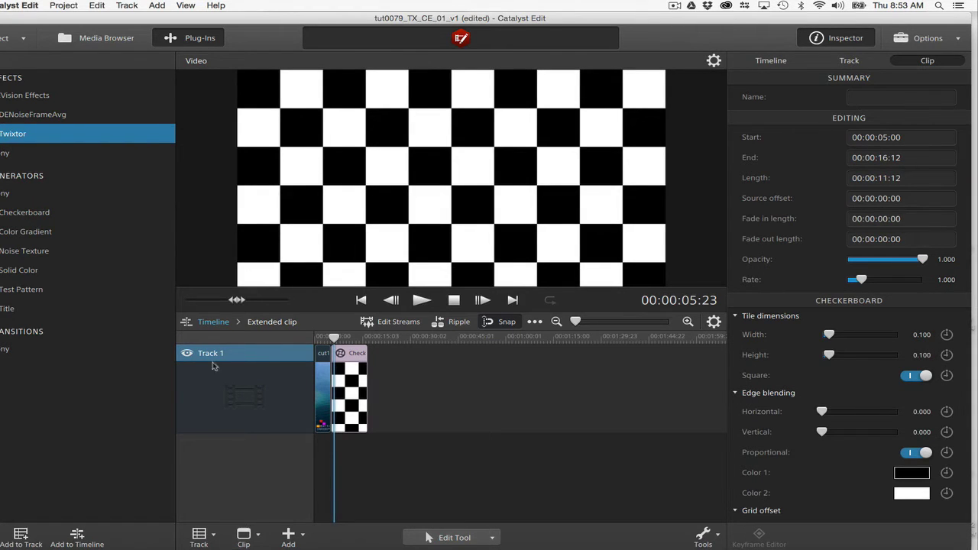
click(218, 327)
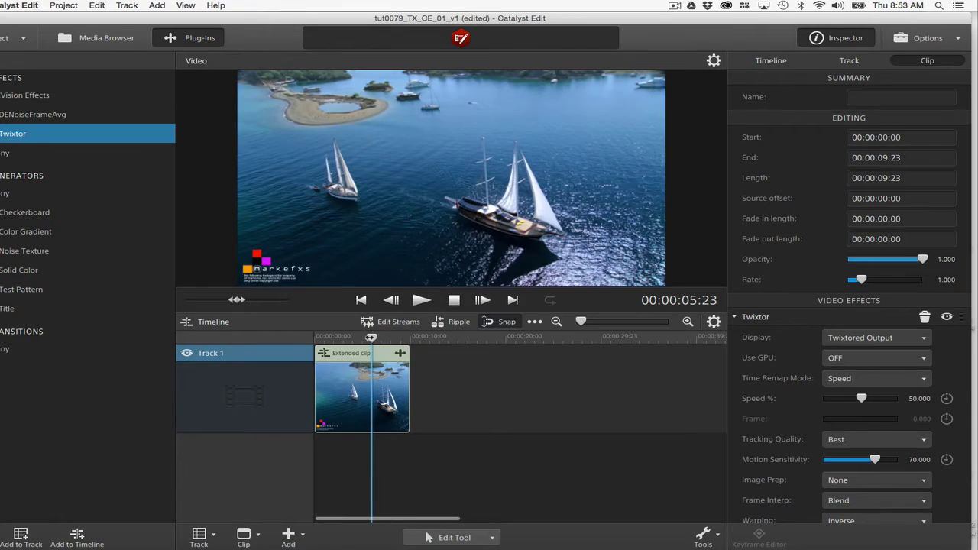
Play the main timeline from its start to review the slowed Extended clip
key(Home)
key(space)
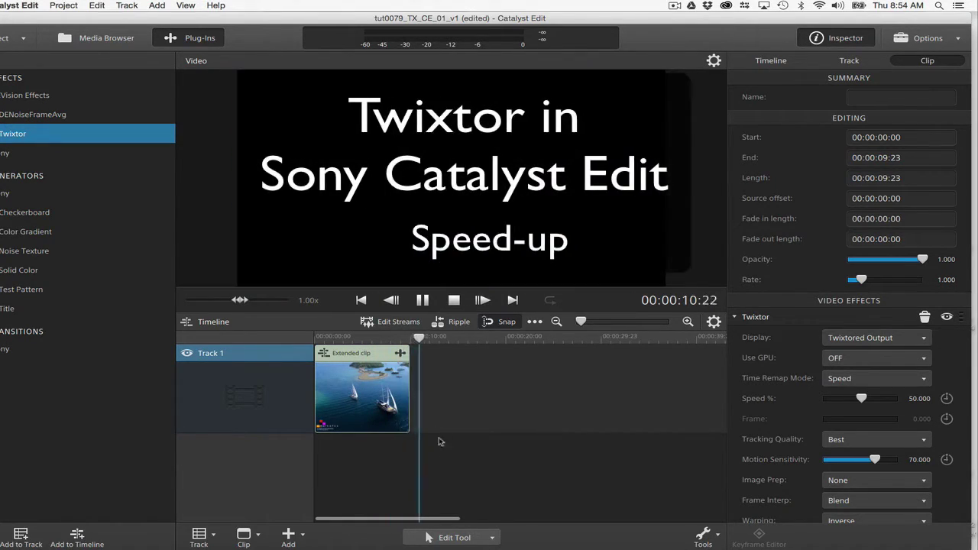
key(space)
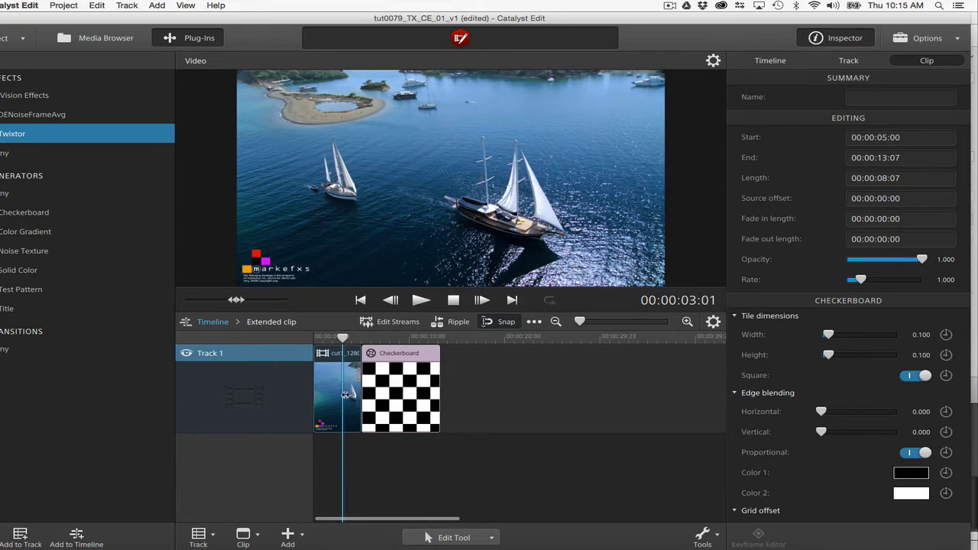
Return to the main timeline and set Twixtor's Speed % on the Extended clip to 300, keeping the Speed remap mode
click(211, 324)
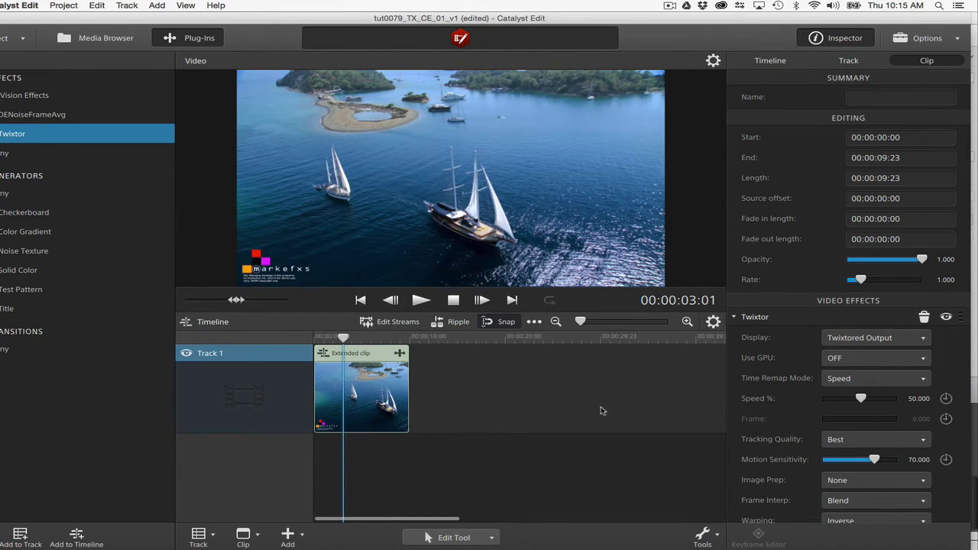
click(915, 399)
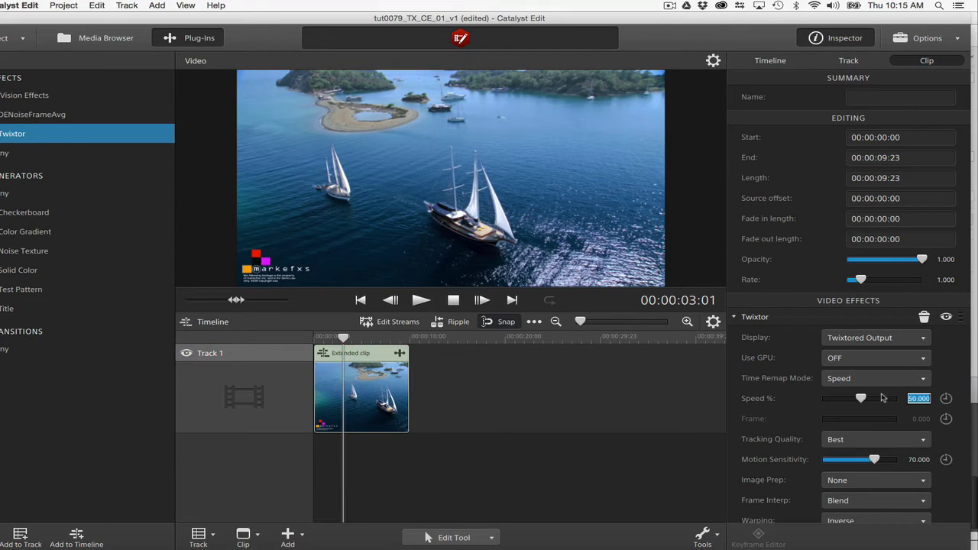
click(839, 381)
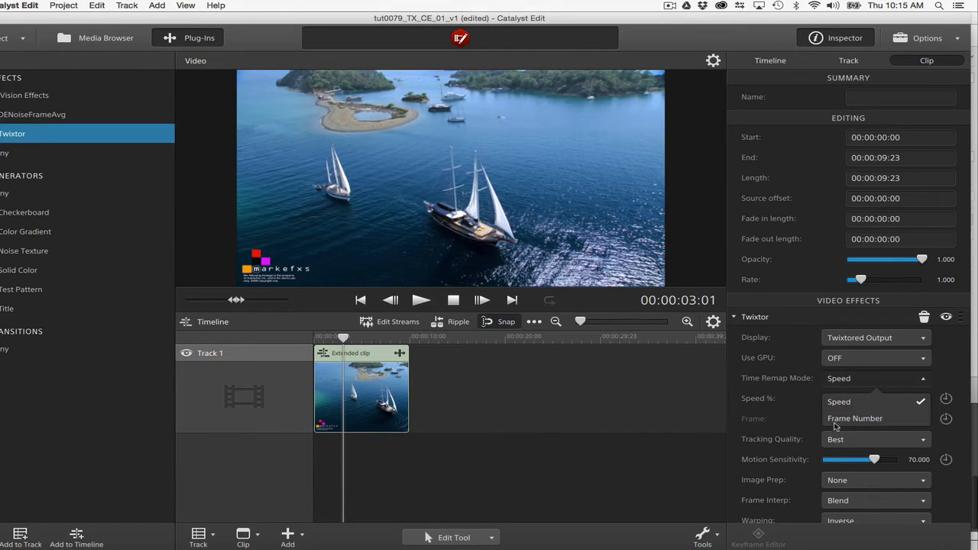
click(852, 380)
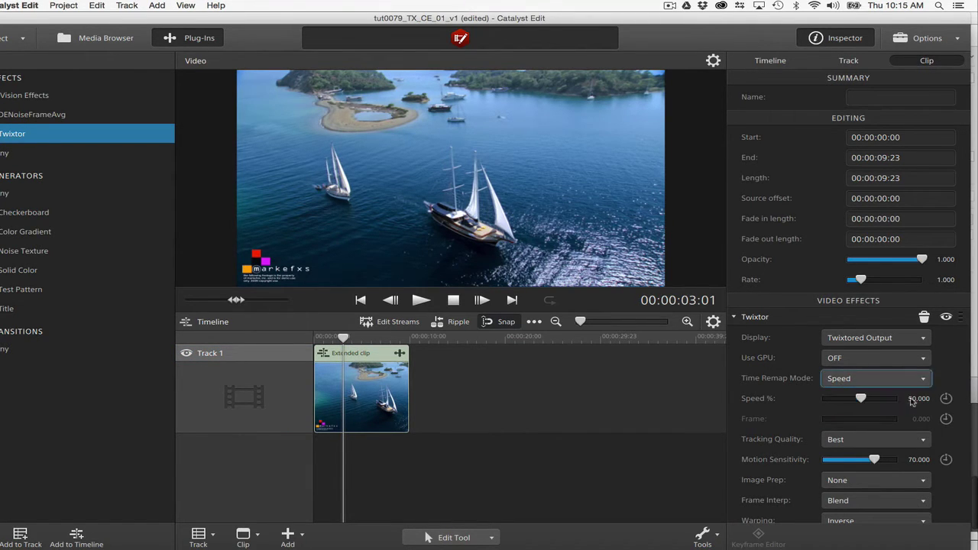
click(913, 400)
text(300)
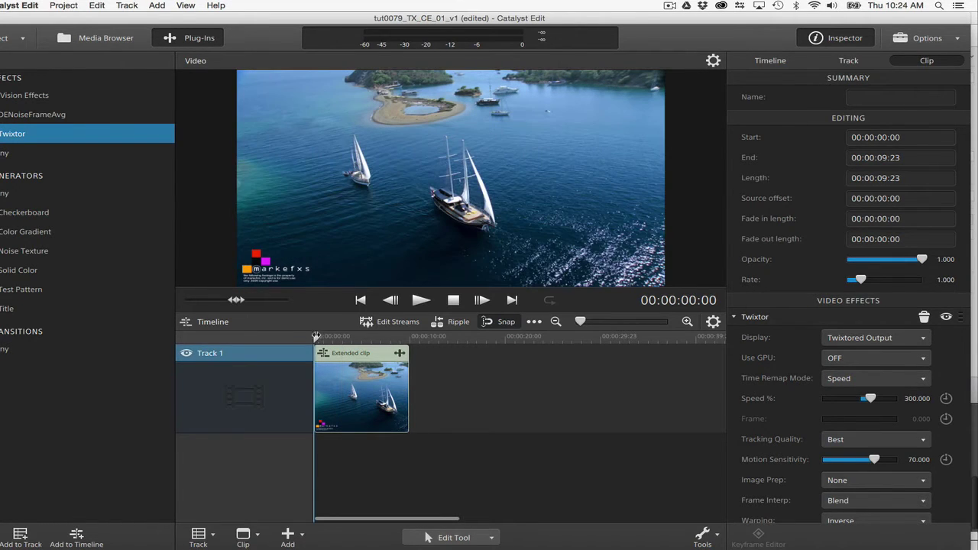
Find the frame where the sped-up boat footage gives way to the checkerboard and trim the Extended clip's end to 00:00:01:15
drag(316, 338, 340, 337)
key(Left)
key(Left)
key(Left)
key(Left)
key(Left)
key(Left)
key(Left)
key(Left)
key(Left)
key(Left)
key(Left)
key(Left)
key(Left)
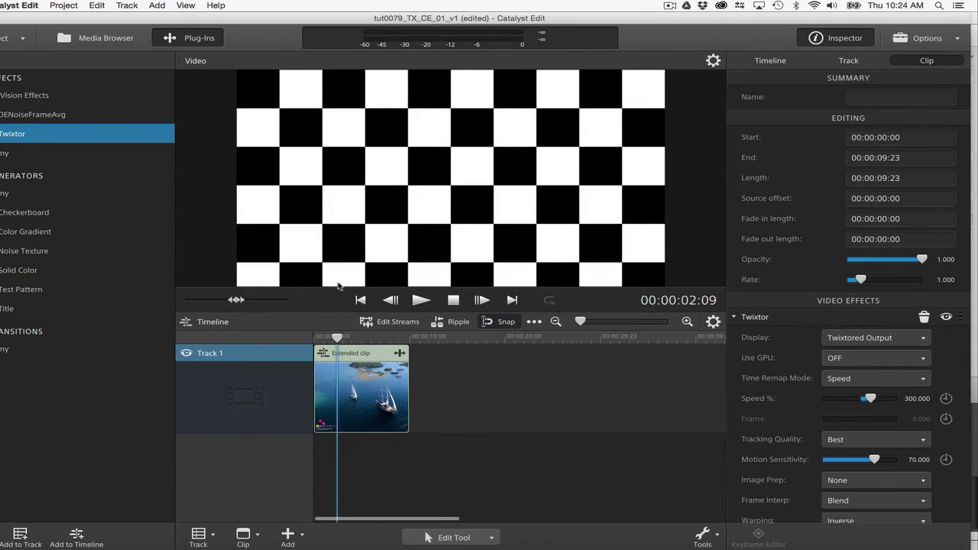
key(Left)
key(Left)
key(Left)
key(Left)
key(Left)
key(Left)
key(Left)
key(Left)
key(Left)
key(Left)
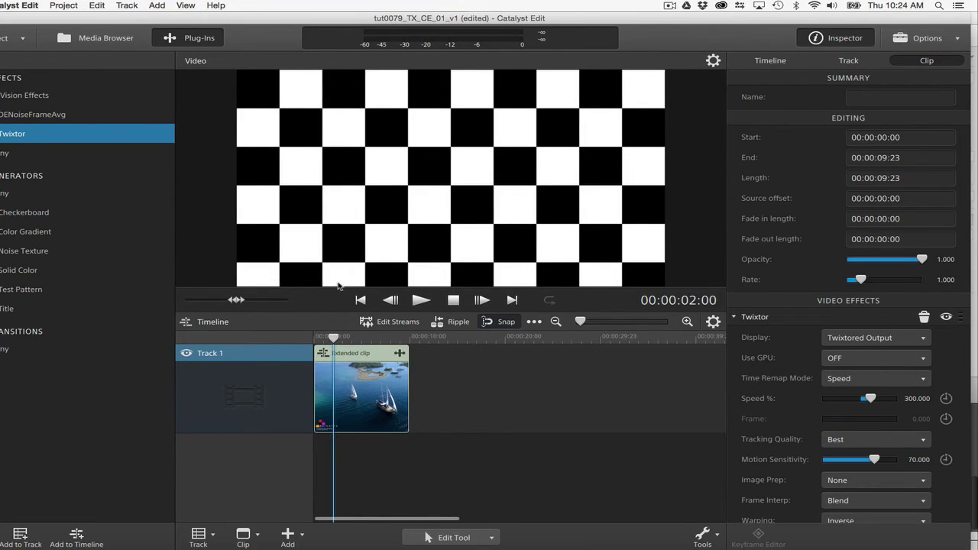
key(Left)
key(Left)
key(Left)
key(Left)
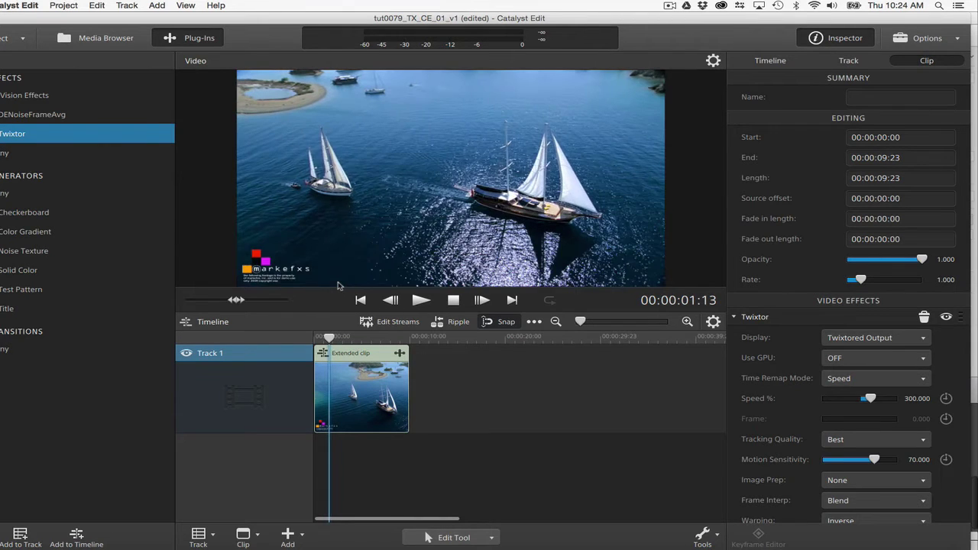
key(Right)
key(Right)
key(Right)
key(Left)
key(Left)
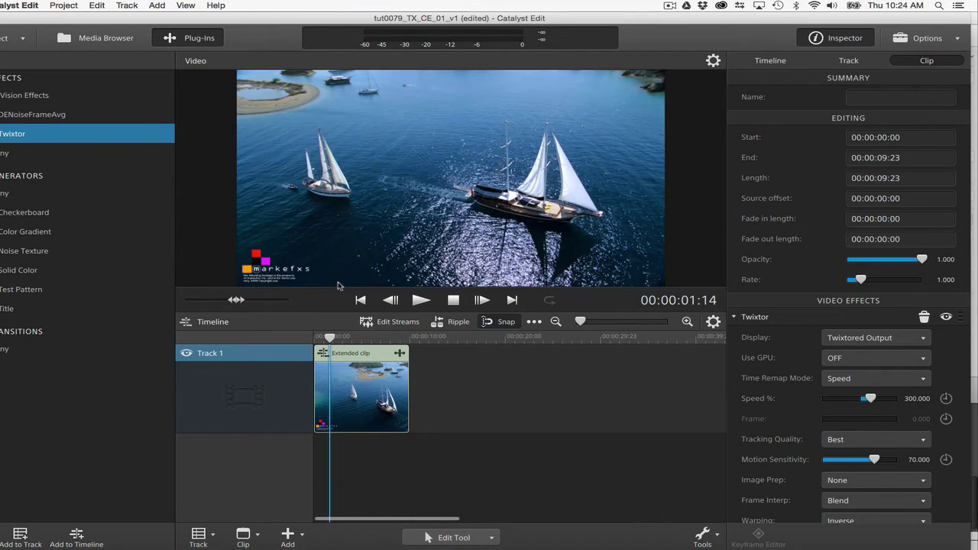
drag(407, 391, 327, 388)
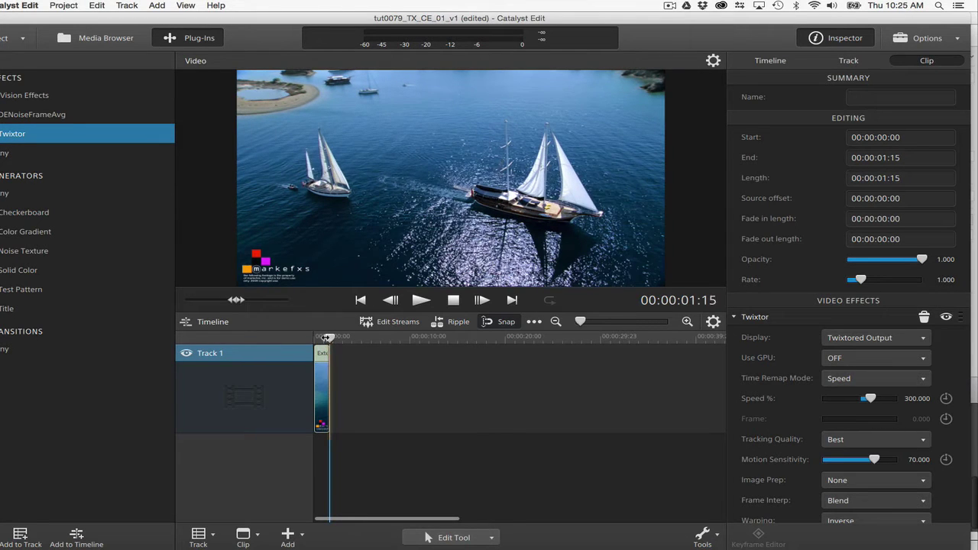
Play the trimmed 300% Extended clip on the main timeline to review the sped-up footage
drag(328, 338, 320, 338)
key(space)
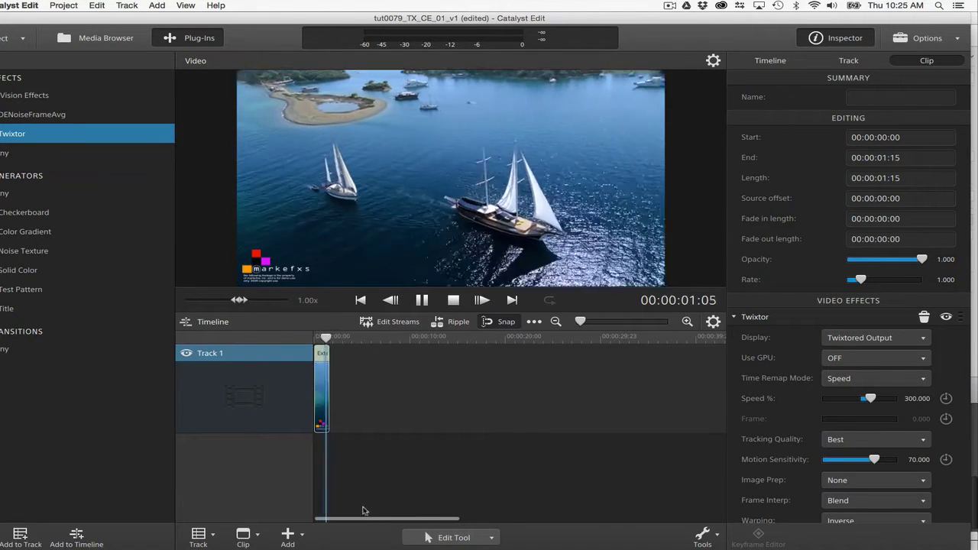
key(space)
drag(338, 337, 308, 338)
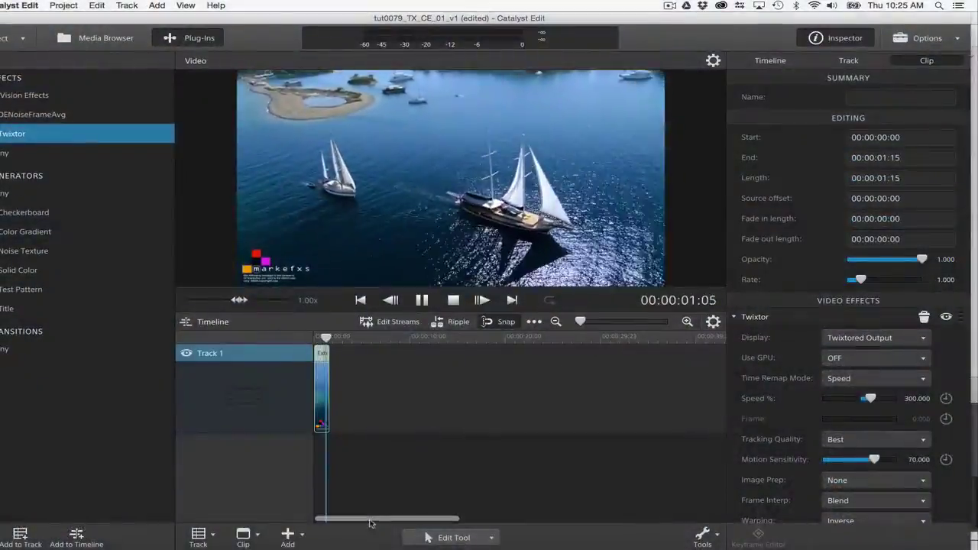
key(space)
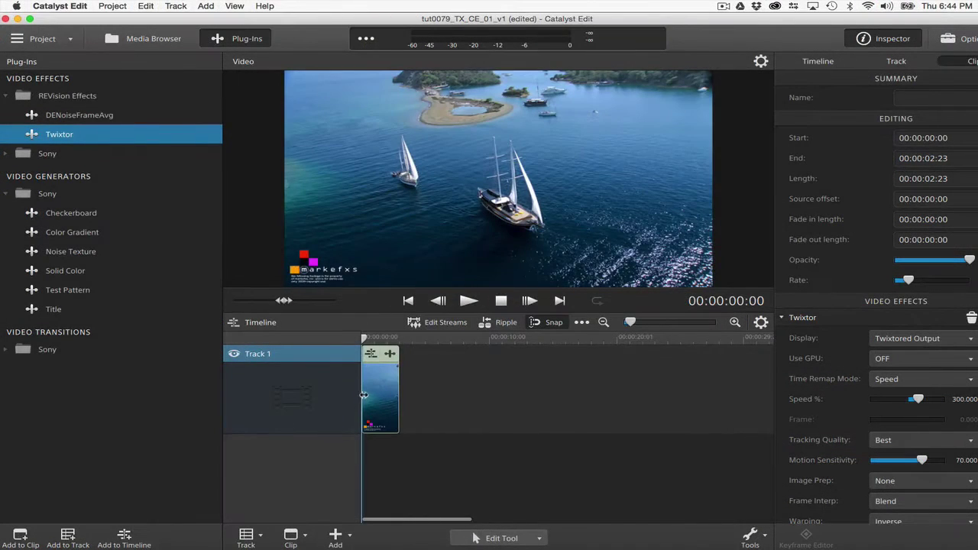
Try trimming the start of the Twixtor-applied Extended clip to 00:00:00:21, and restore its start to 00:00:00:00
drag(368, 395, 374, 396)
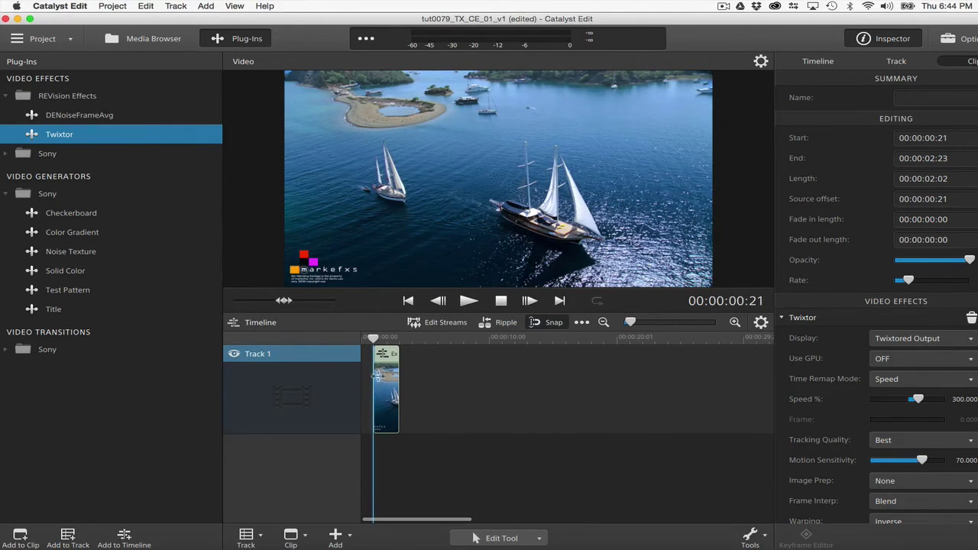
mouse_move(375, 341)
mouse_down()
mouse_move(390, 342)
mouse_move(374, 342)
mouse_up()
key(Home)
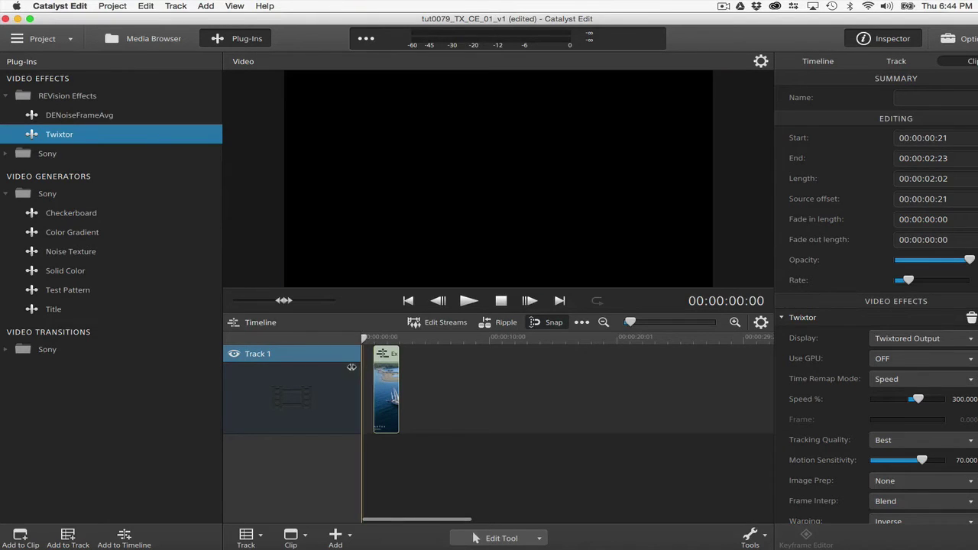
drag(352, 367, 345, 356)
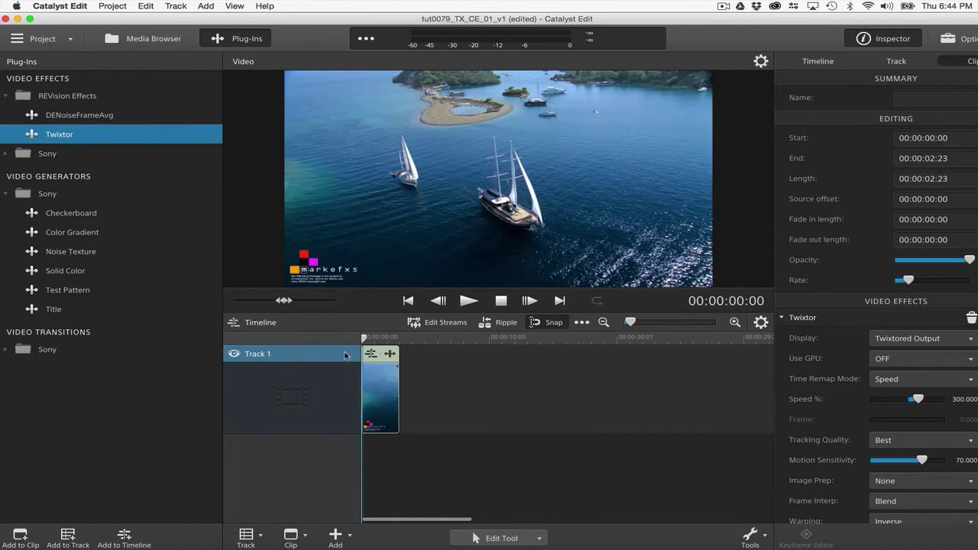
click(291, 537)
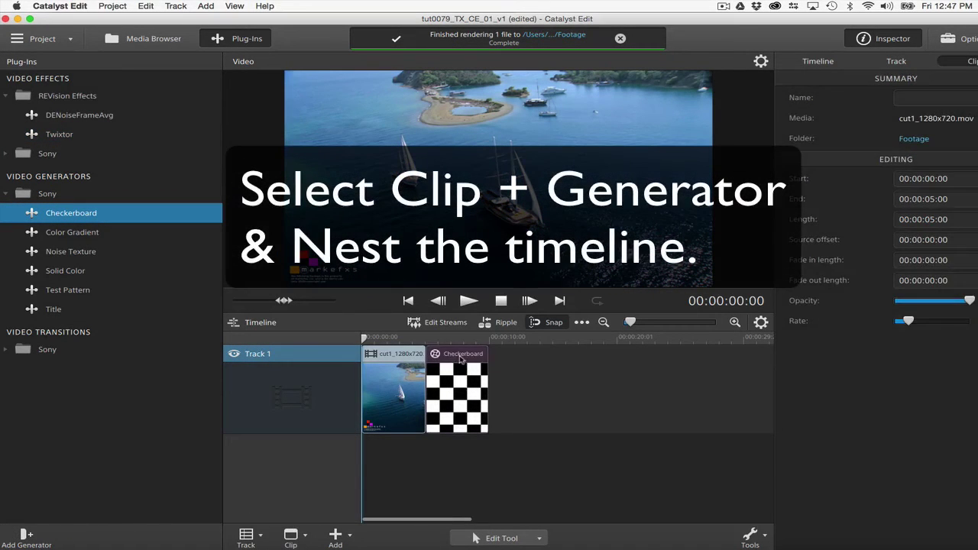
Nest the cut1_1280x720 clip and the Checkerboard into a nested timeline, and nest both again inside it
shift+click(462, 361)
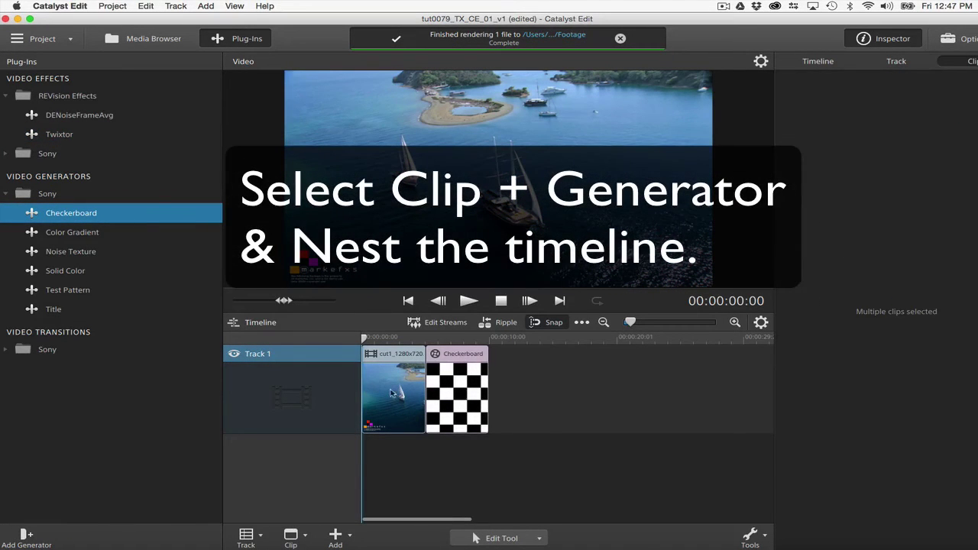
right_click(391, 393)
click(440, 470)
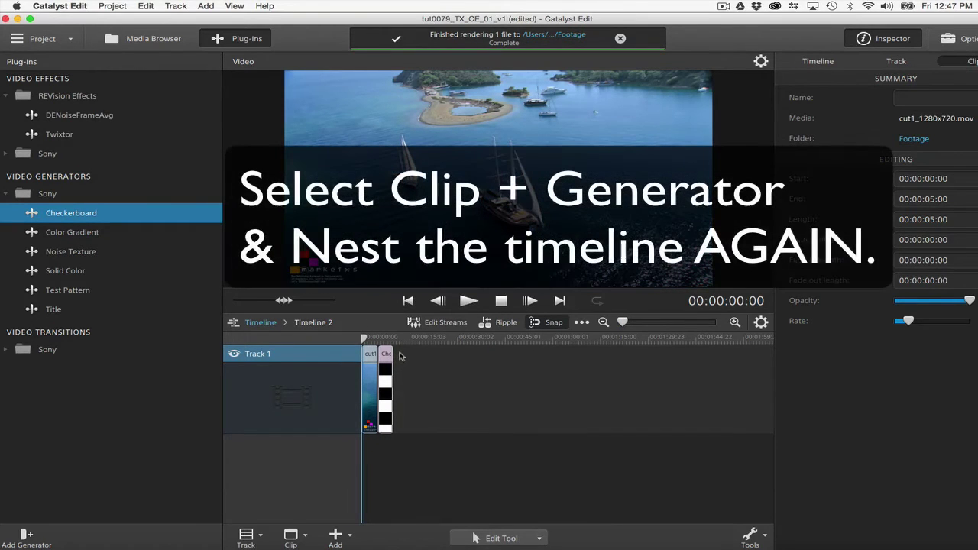
right_click(388, 358)
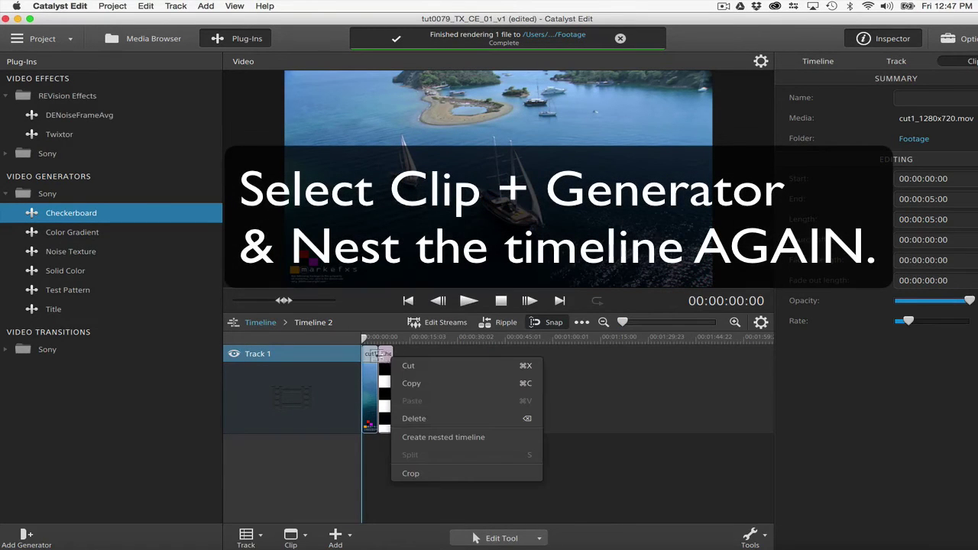
click(436, 438)
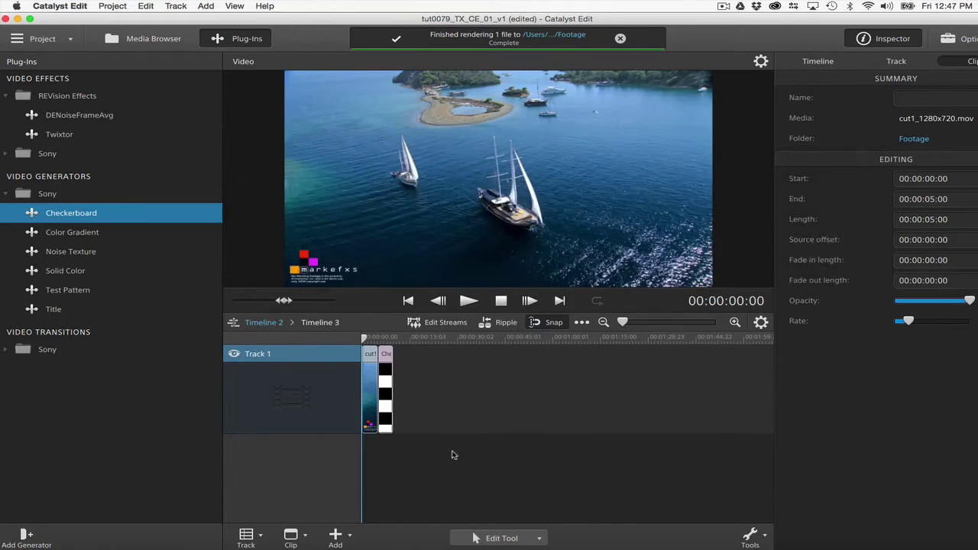
Go up one level to Timeline 2, apply Twixtor to its nested clip, and return to the main timeline
click(266, 325)
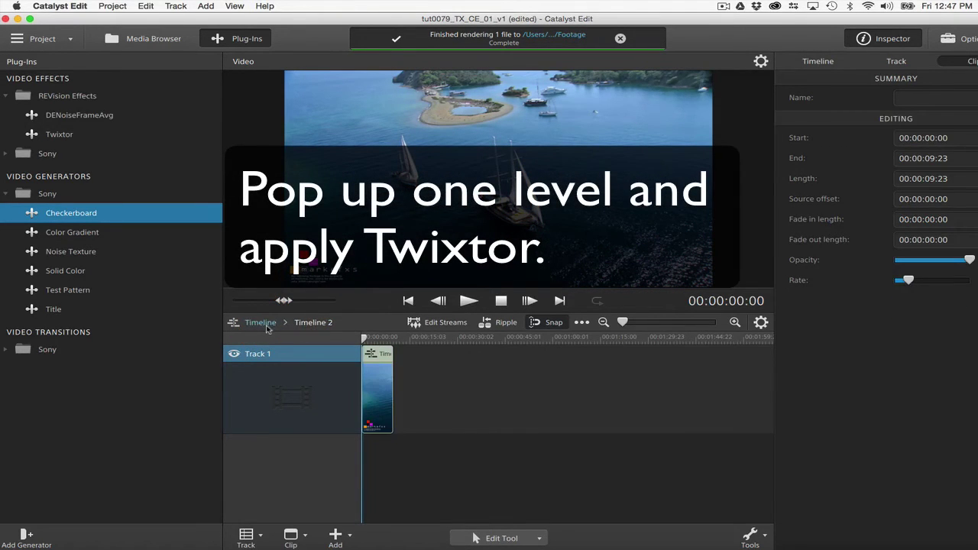
drag(59, 134, 382, 395)
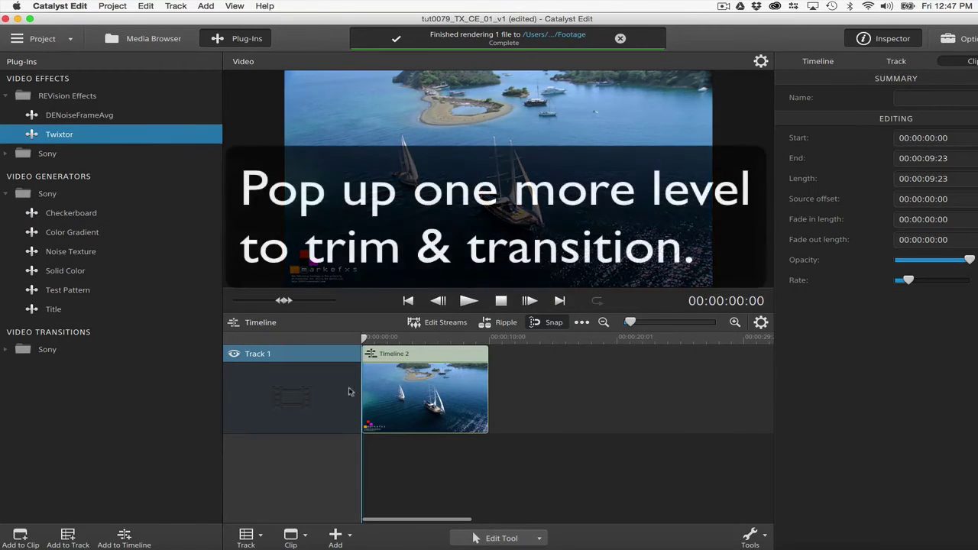
Try trimming the Timeline 2 clip's start to 00:00:02:01 on the main timeline, and restore it to 00:00:00:00
key(space)
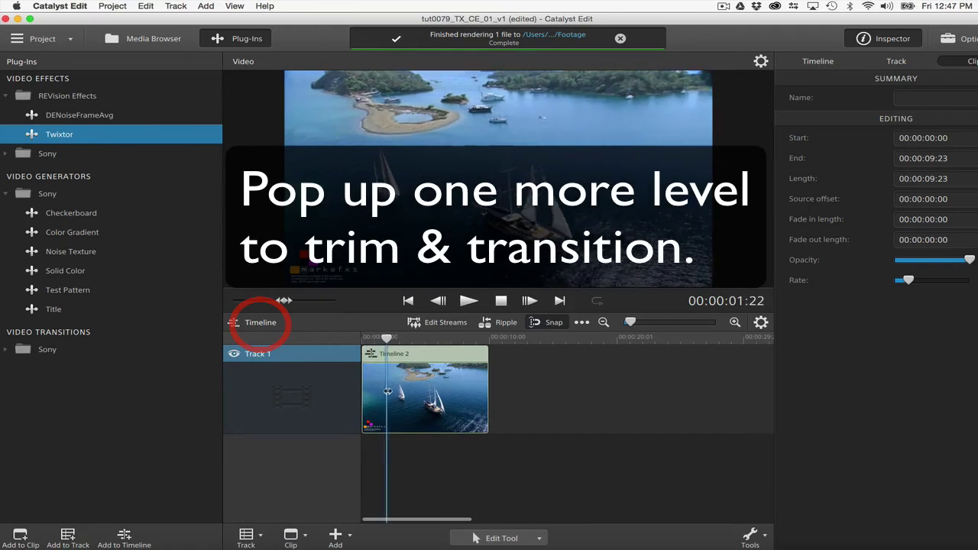
drag(361, 391, 389, 390)
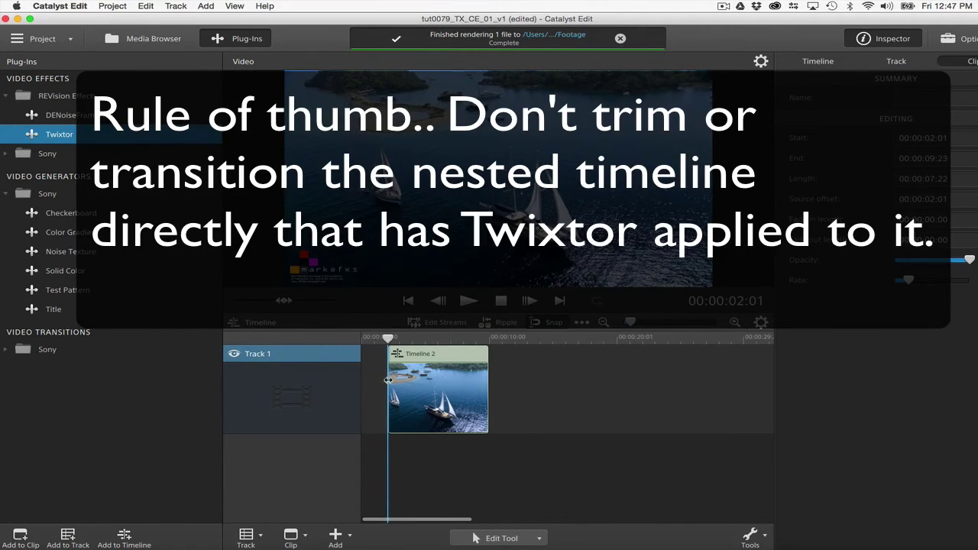
drag(388, 379, 345, 378)
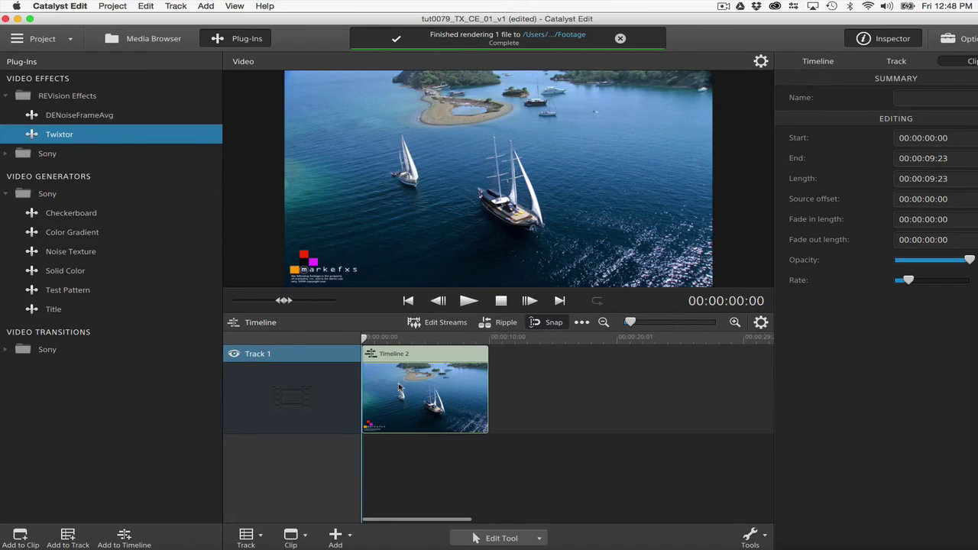
Open the Timeline 2 nested timeline, set Twixtor's Speed % on its clip to 50, and return to the main timeline
click(293, 539)
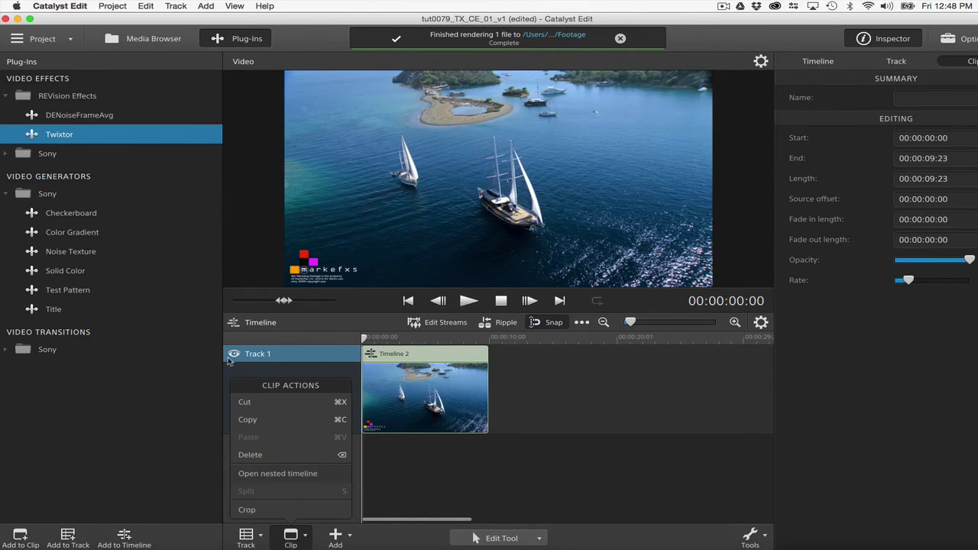
click(277, 473)
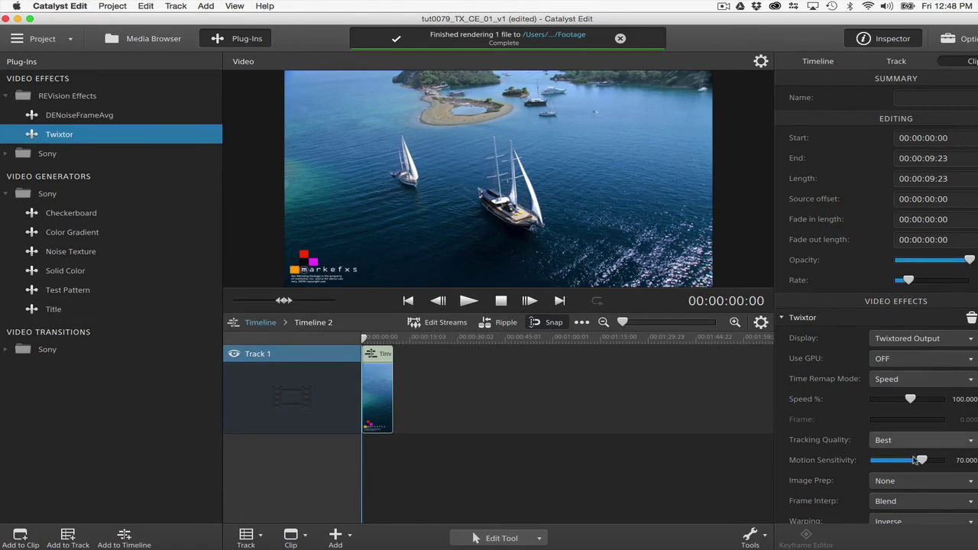
click(965, 399)
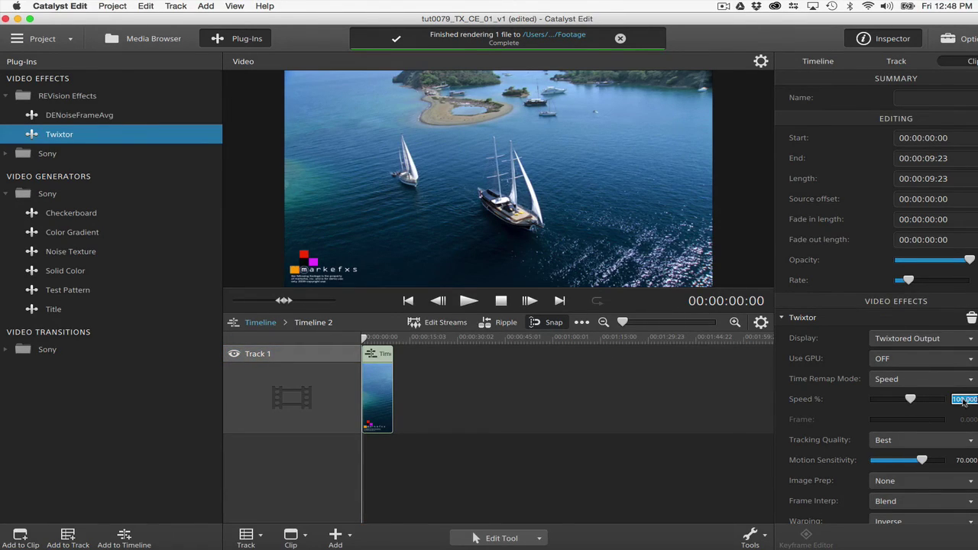
text(50)
key(Return)
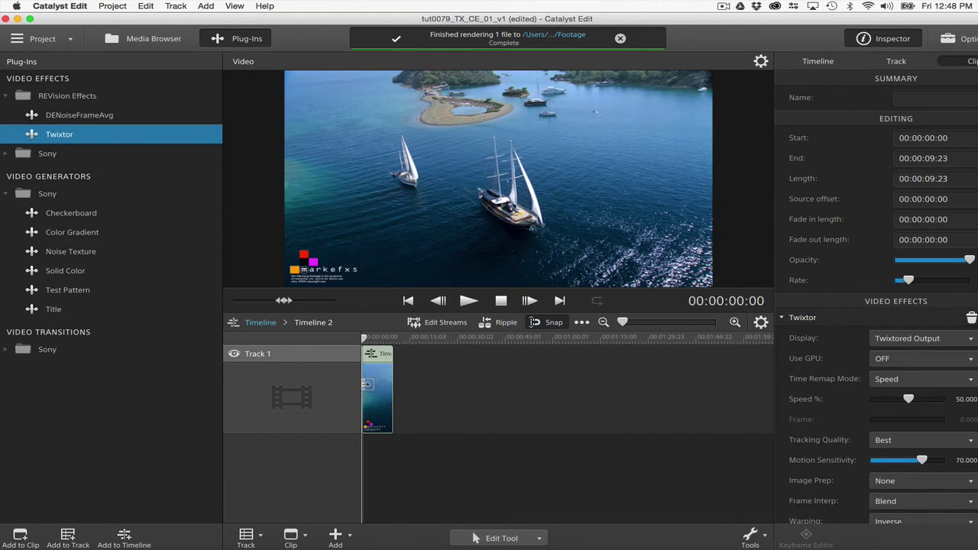
click(269, 322)
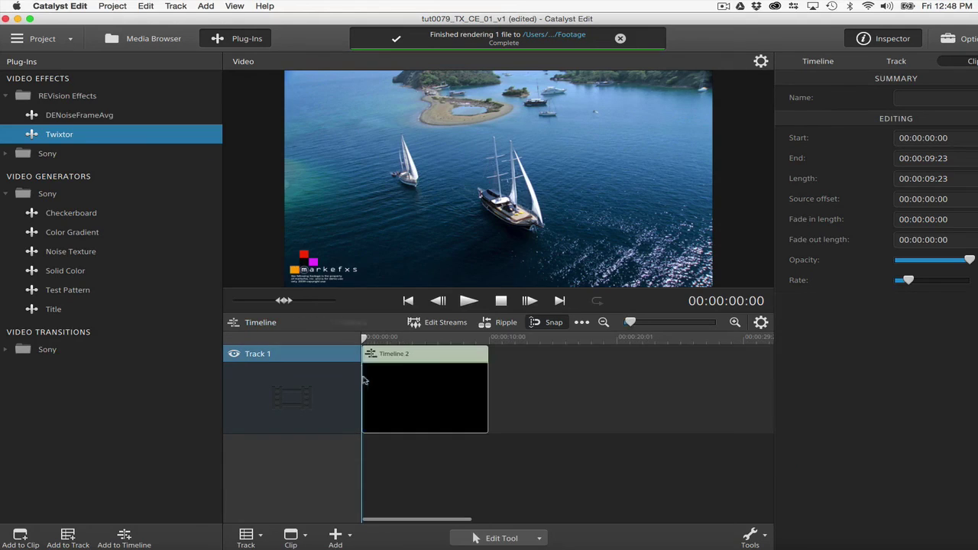
Trim the Timeline 2 clip's start to 00:00:01:13 on the main timeline and play the result
drag(364, 388, 380, 396)
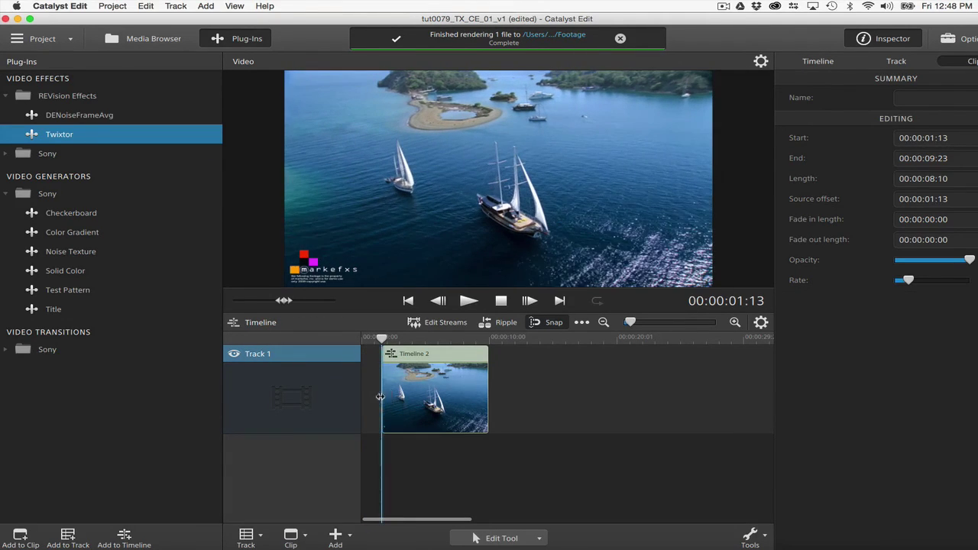
key(space)
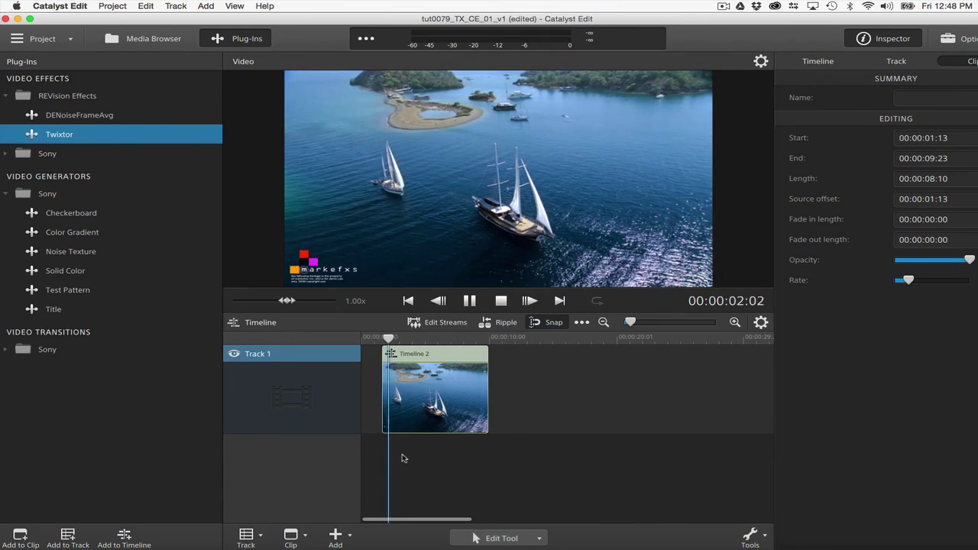